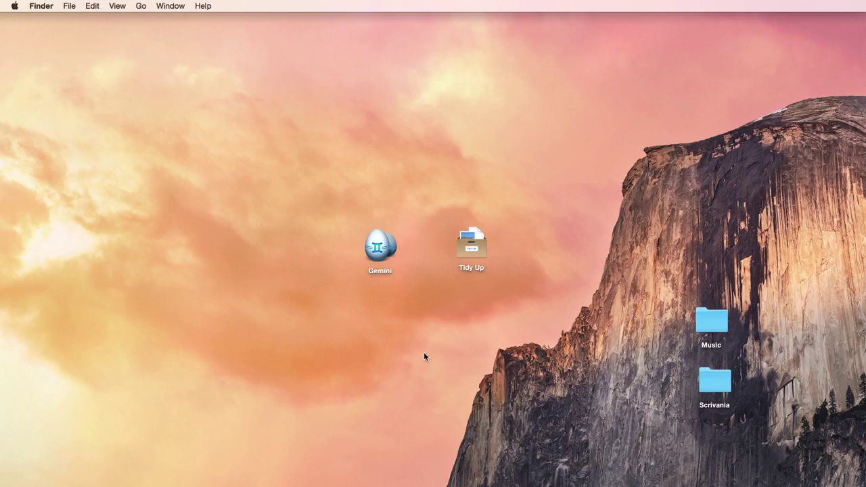
In Tidy Up, look through the Images and Music smart searches, and open the Images - iPhoto search options
{"action": "left_click", "coordinate": [464, 248]}
{"action": "left_click", "coordinate": [390, 249]}
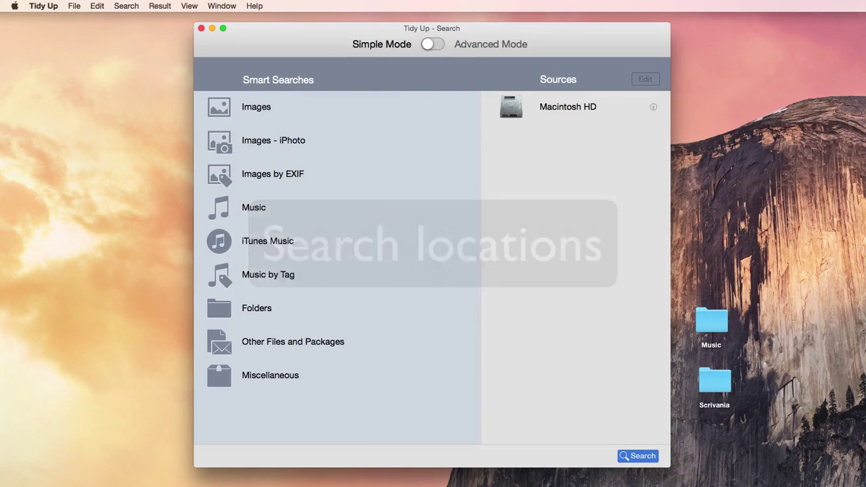
{"action": "left_click", "coordinate": [251, 106]}
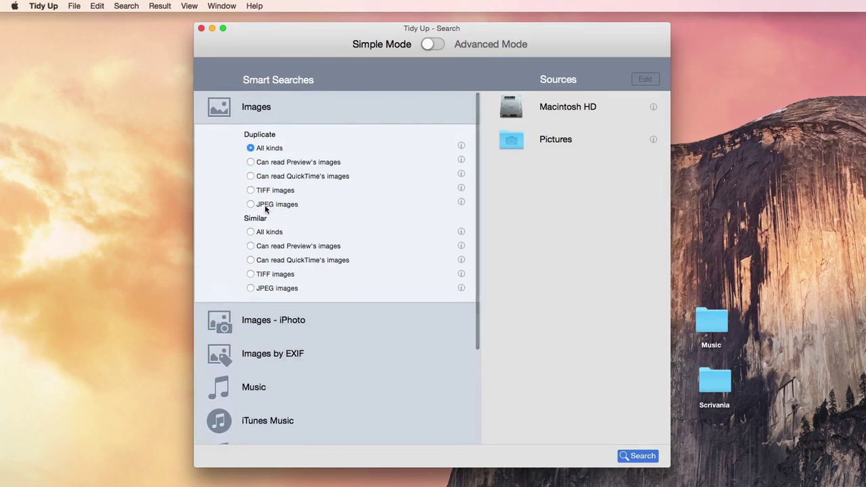
{"action": "left_click", "coordinate": [267, 383]}
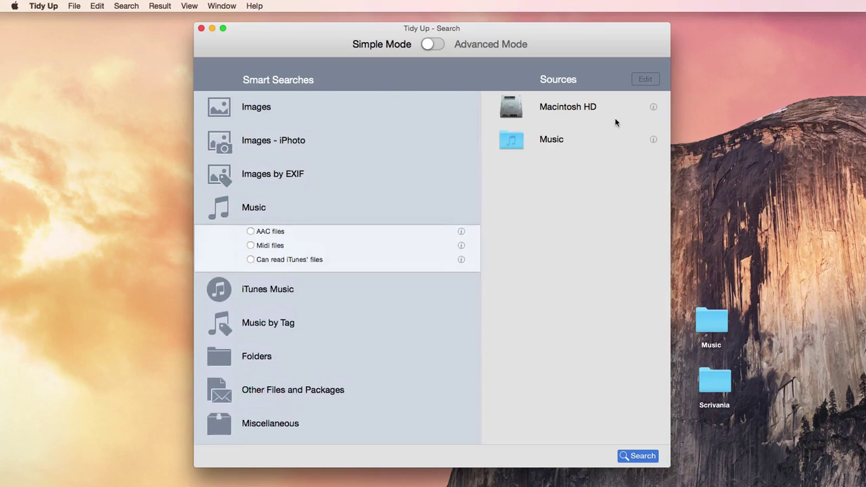
{"action": "left_click", "coordinate": [296, 140]}
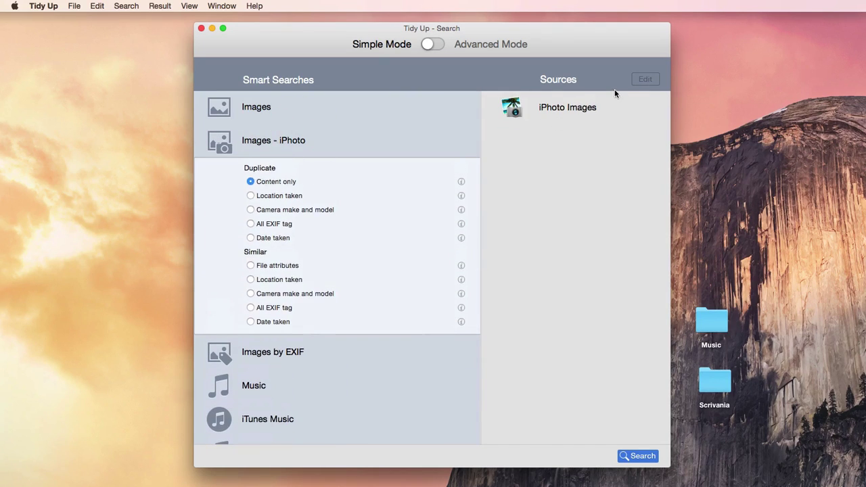
Include Macintosh HD and the external drive as search sources, and add the desktop folders Music and Scrivania to the sources list
{"action": "left_click", "coordinate": [638, 80]}
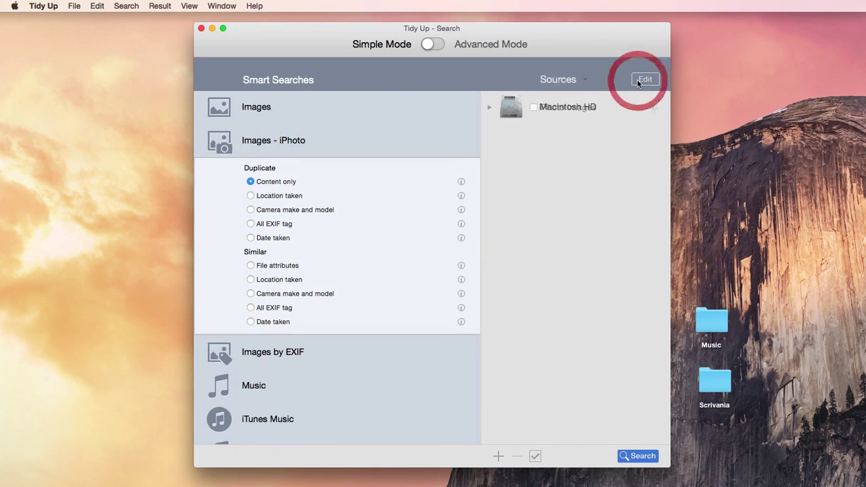
{"action": "left_click", "coordinate": [534, 107]}
{"action": "left_click", "coordinate": [534, 139]}
{"action": "left_click_drag", "start_coordinate": [712, 321], "coordinate": [545, 338]}
{"action": "left_click_drag", "start_coordinate": [715, 383], "coordinate": [552, 366]}
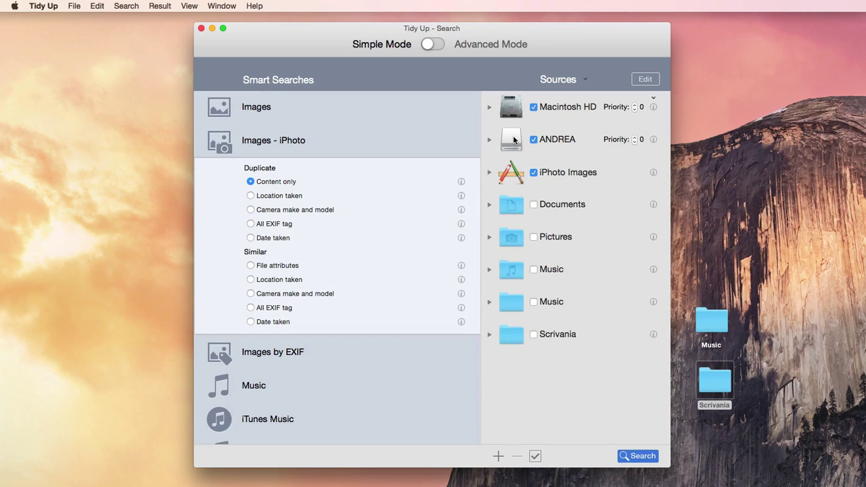
Expand the iPhoto Images source, set priority 1 for Macintosh HD and 2 for the external drive, and include the Pictures folder
{"action": "left_click", "coordinate": [489, 172]}
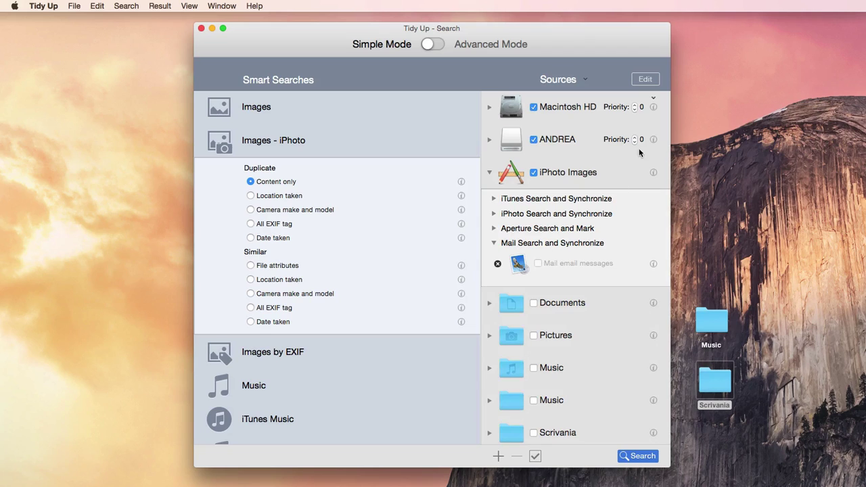
{"action": "left_click", "coordinate": [635, 104]}
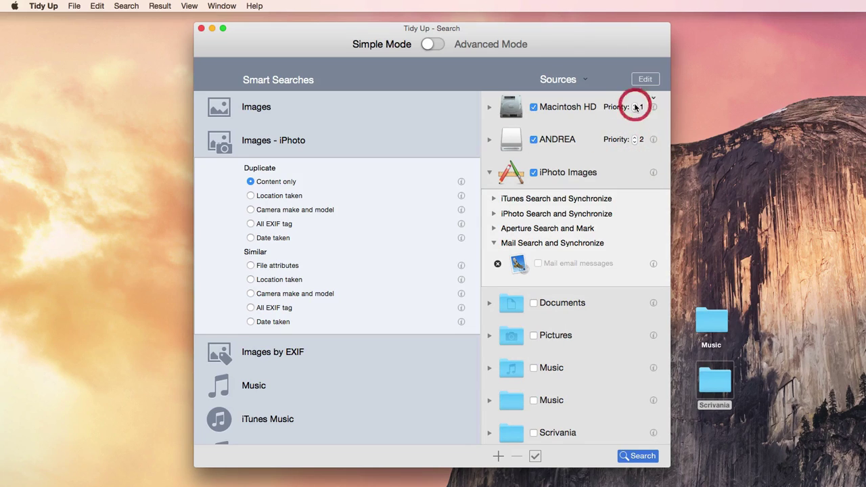
{"action": "left_click", "coordinate": [533, 335]}
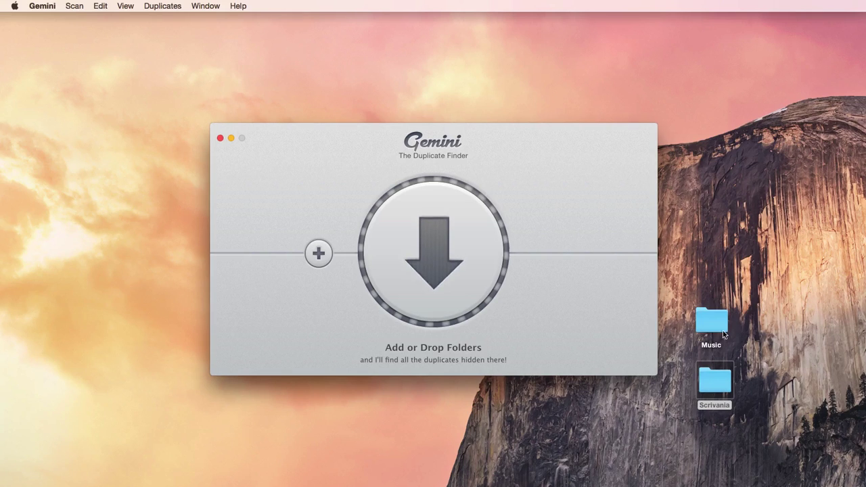
Switch to Gemini and add the Music and Scrivania desktop folders to the scan
{"action": "left_click_drag", "start_coordinate": [712, 322], "coordinate": [437, 247]}
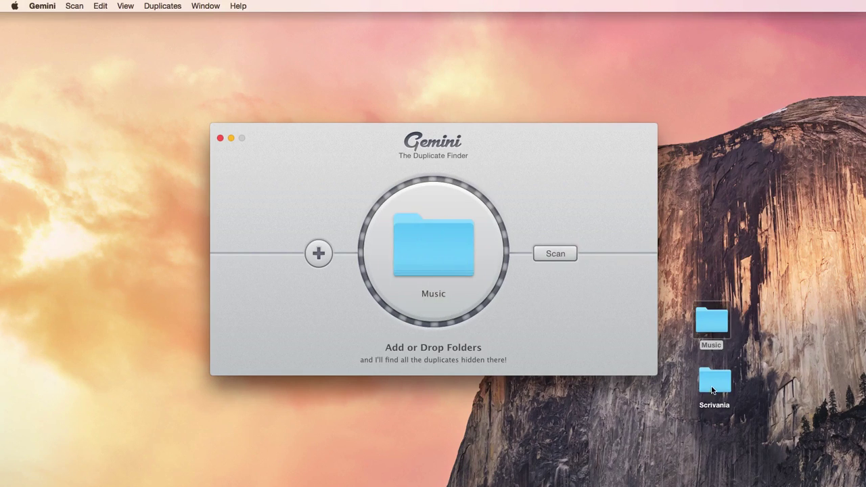
{"action": "left_click_drag", "start_coordinate": [712, 390], "coordinate": [413, 270]}
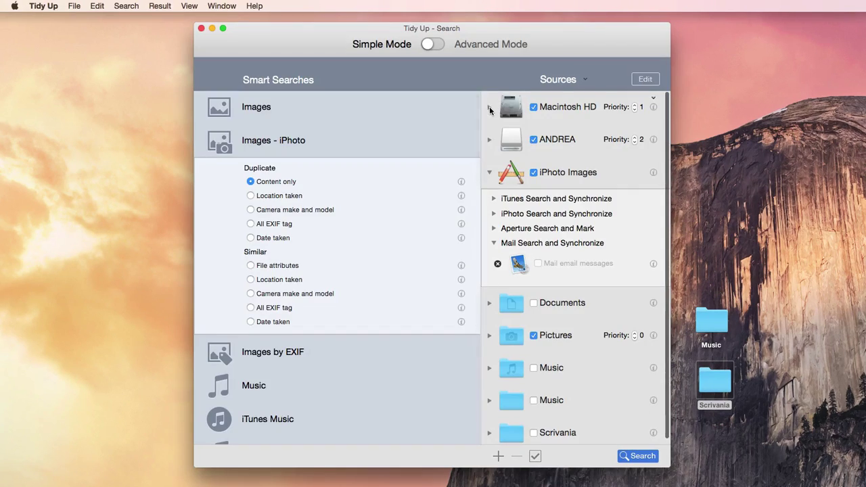
Switch to Tidy Up and exclude the first items of Macintosh HD, including Aperture Library.aplibrary, Applications and From Backup.zip, from the search
{"action": "left_click", "coordinate": [489, 107]}
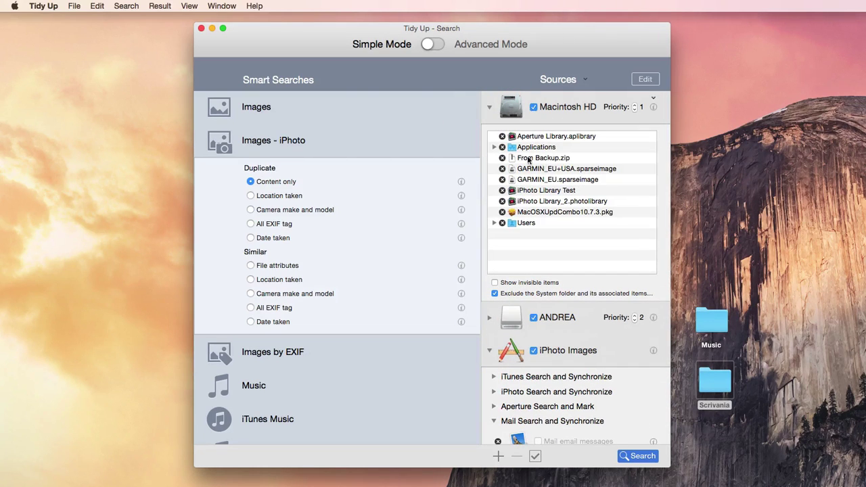
{"action": "left_click", "coordinate": [502, 136]}
{"action": "left_click", "coordinate": [502, 136]}
{"action": "left_click", "coordinate": [503, 136]}
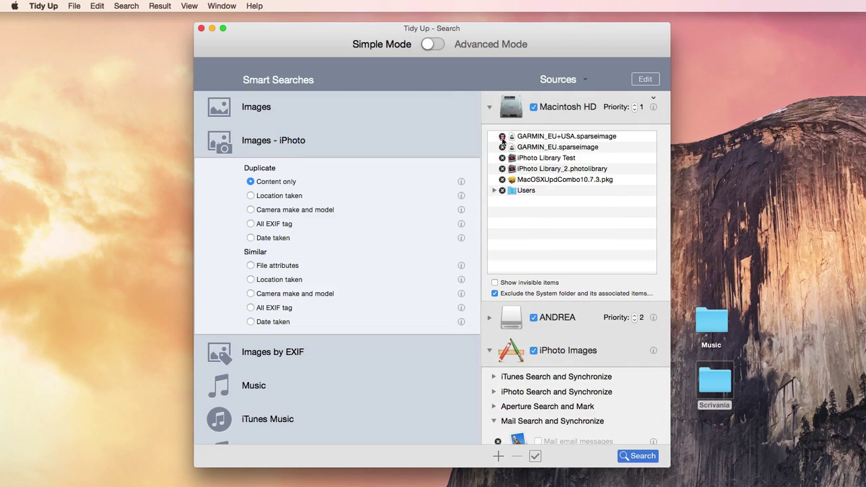
{"action": "left_click", "coordinate": [502, 136]}
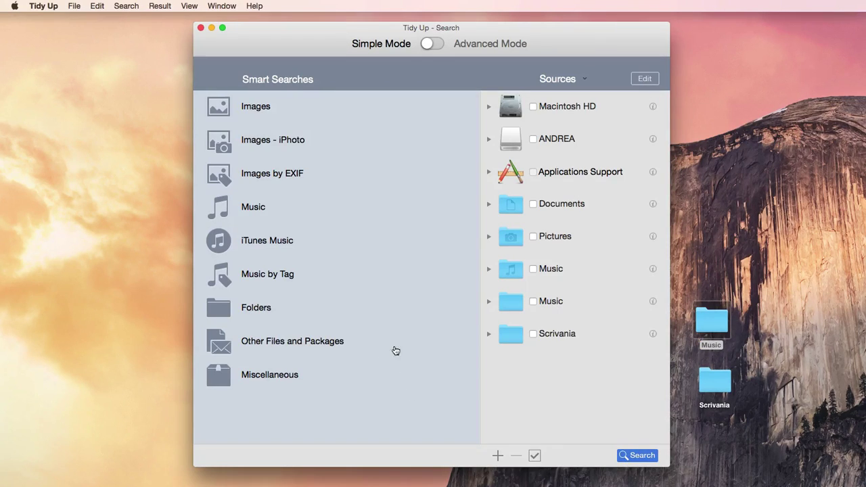
Open and close the Images smart search, and switch to Advanced Mode to review the available search criteria
{"action": "left_click", "coordinate": [259, 120]}
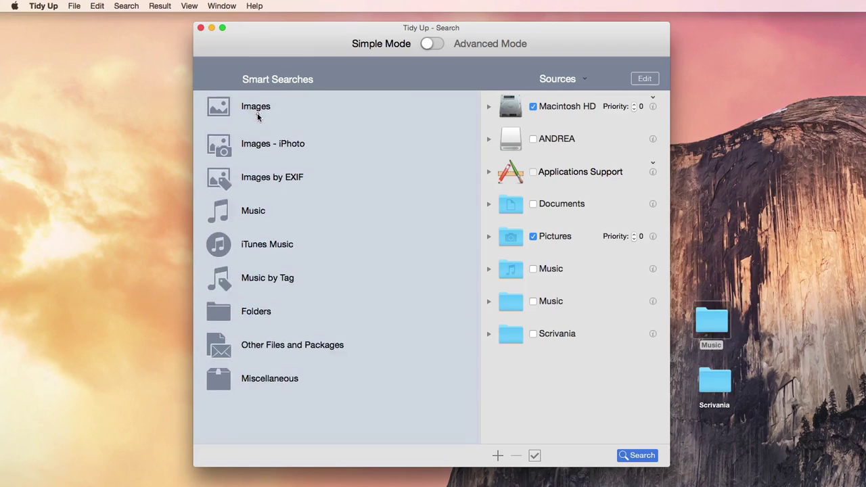
{"action": "left_click", "coordinate": [257, 116]}
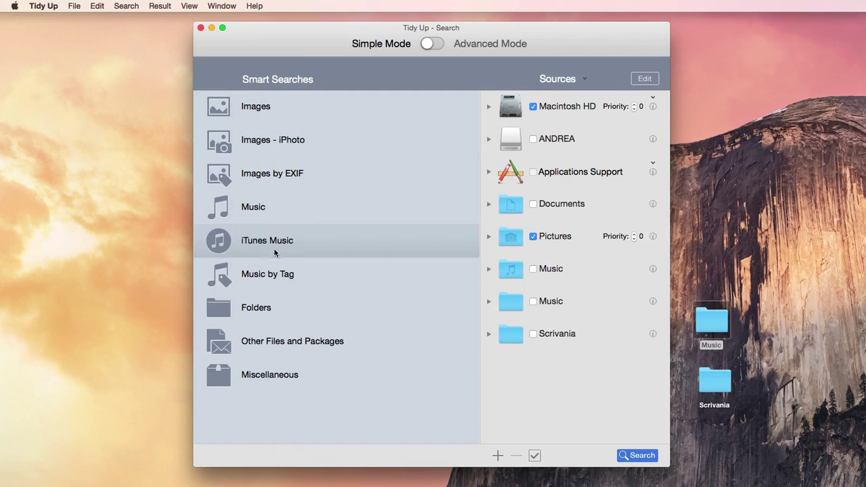
{"action": "left_click", "coordinate": [438, 43]}
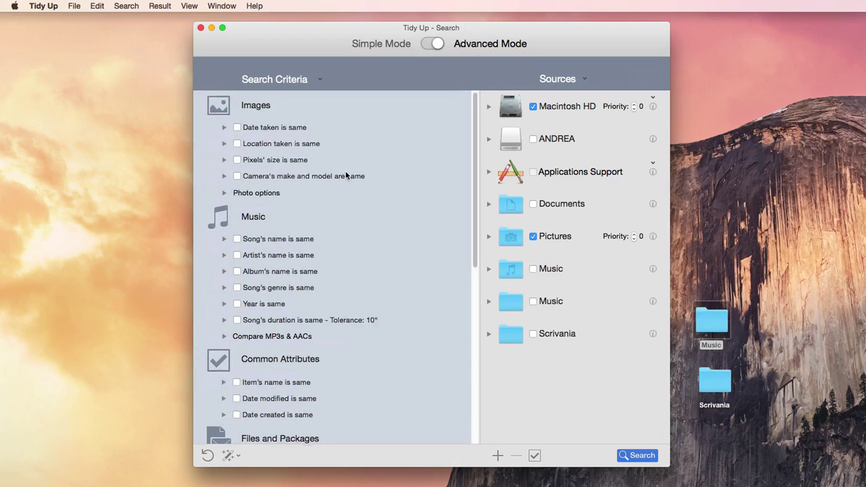
{"action": "scroll", "coordinate": [346, 173], "scroll_direction": "down", "scroll_amount": 10}
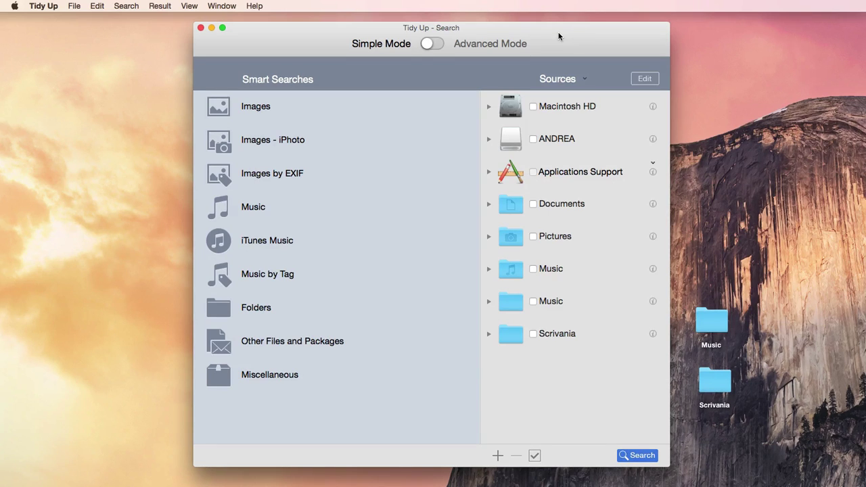
View the contents and the capacity information of the Macintosh HD source, and close source editing
{"action": "left_click", "coordinate": [490, 107]}
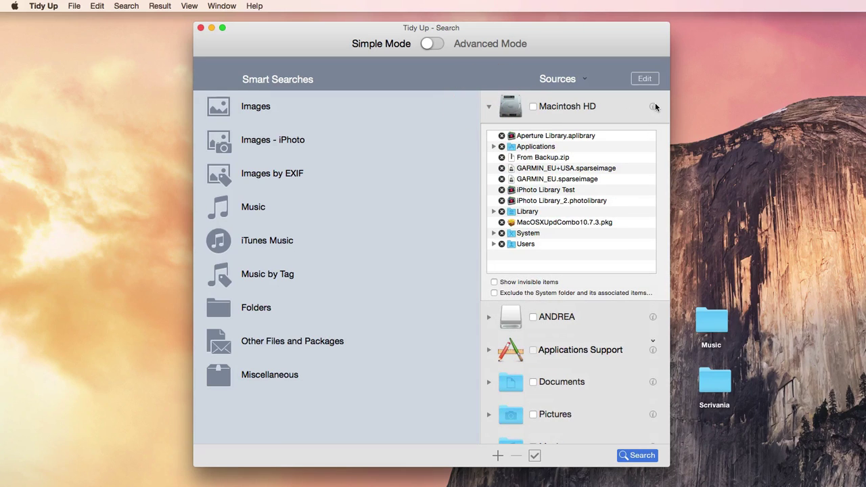
{"action": "left_click", "coordinate": [653, 107]}
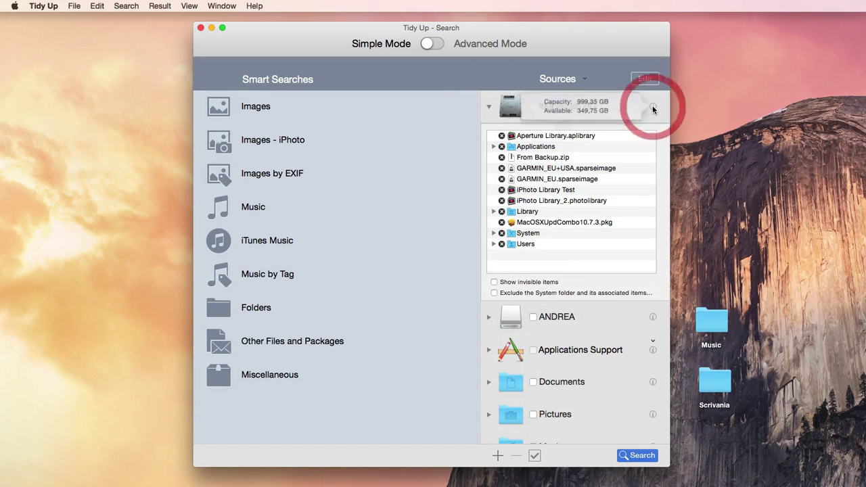
{"action": "left_click", "coordinate": [648, 78]}
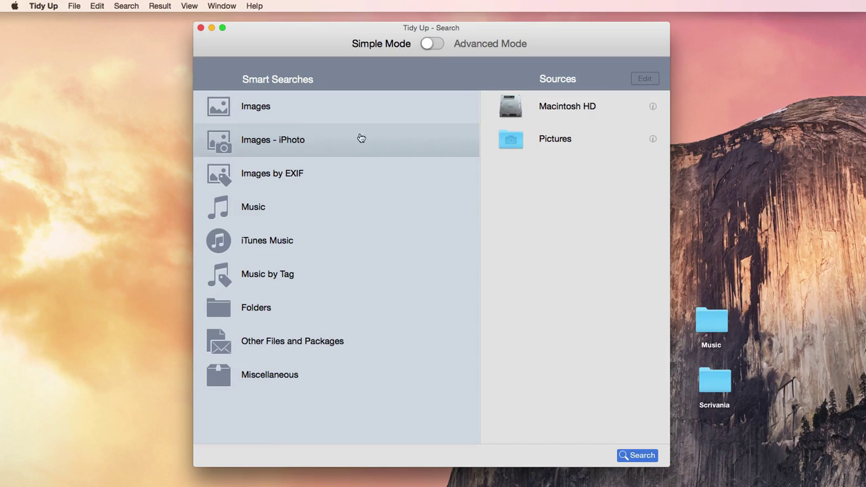
Review the Advanced Mode search criteria with the Macintosh HD source collapsed, and return to Simple Mode
{"action": "left_click", "coordinate": [433, 44]}
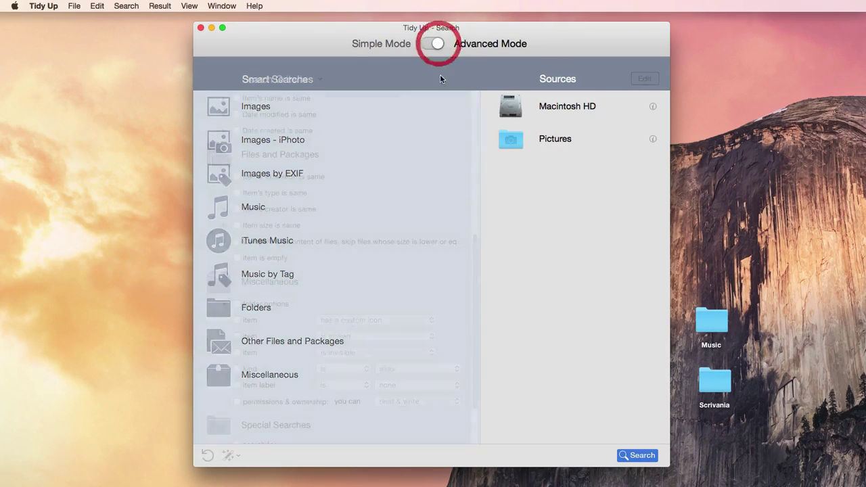
{"action": "scroll", "coordinate": [392, 225], "scroll_direction": "down", "scroll_amount": 1}
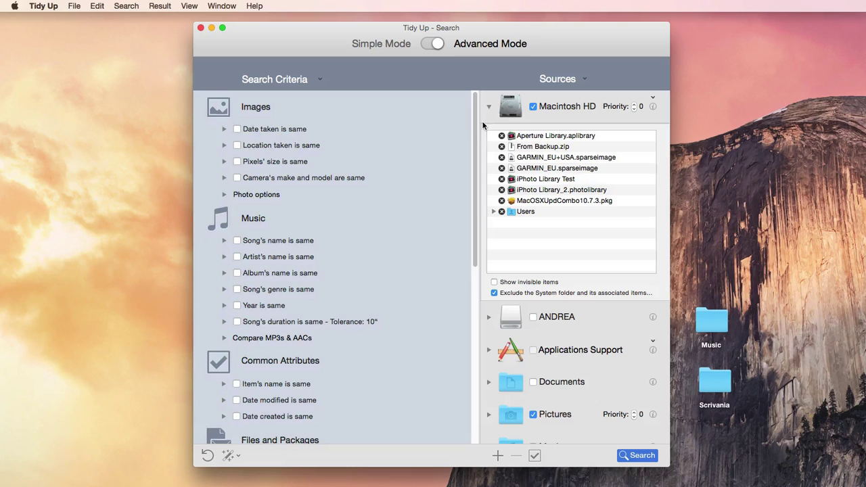
{"action": "left_click", "coordinate": [489, 106]}
{"action": "scroll", "coordinate": [375, 116], "scroll_direction": "down", "scroll_amount": 10}
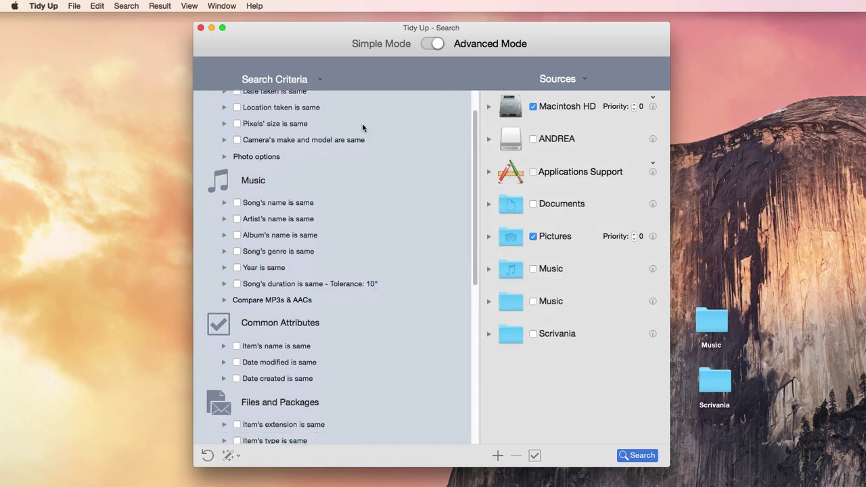
{"action": "left_click", "coordinate": [432, 44]}
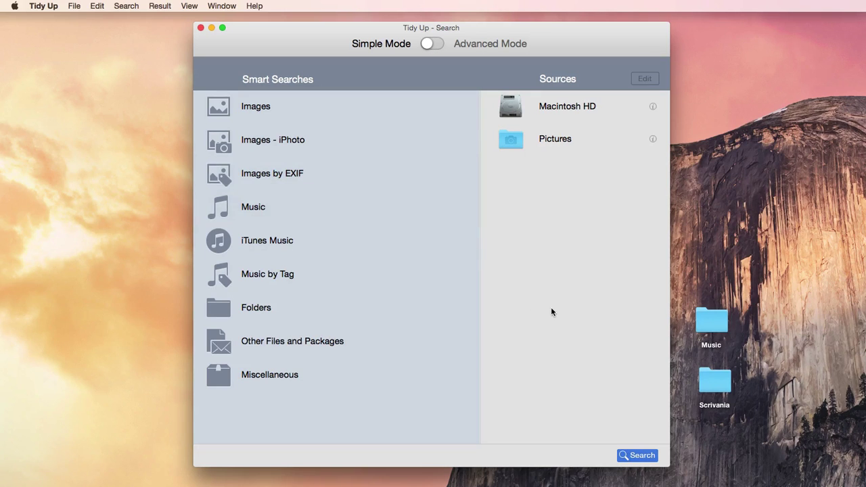
Skim the table of contents of the Tidy Up User Manual, close it, and look over the other help and support options
{"action": "left_click", "coordinate": [254, 7]}
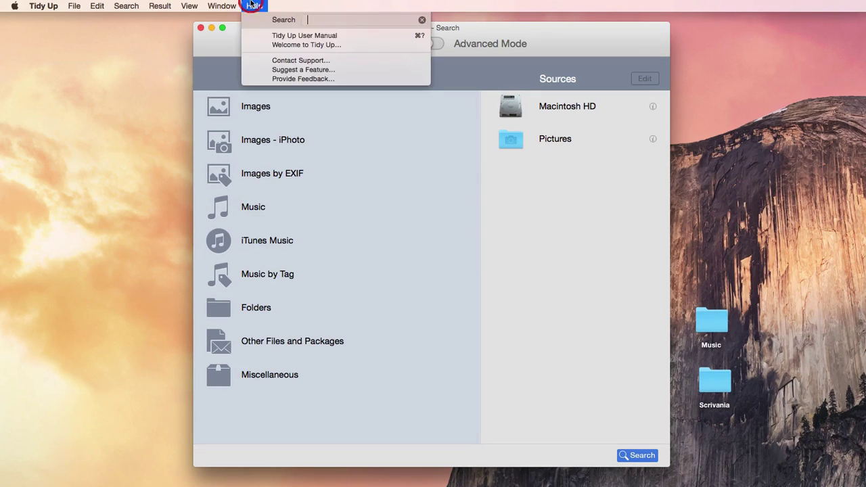
{"action": "left_click", "coordinate": [272, 36]}
{"action": "scroll", "coordinate": [449, 199], "scroll_direction": "down", "scroll_amount": 10}
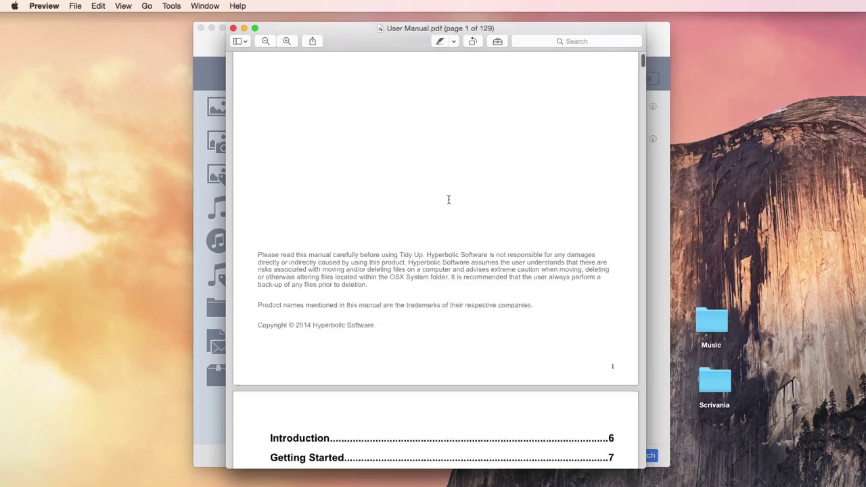
{"action": "scroll", "coordinate": [449, 198], "scroll_direction": "down", "scroll_amount": 15}
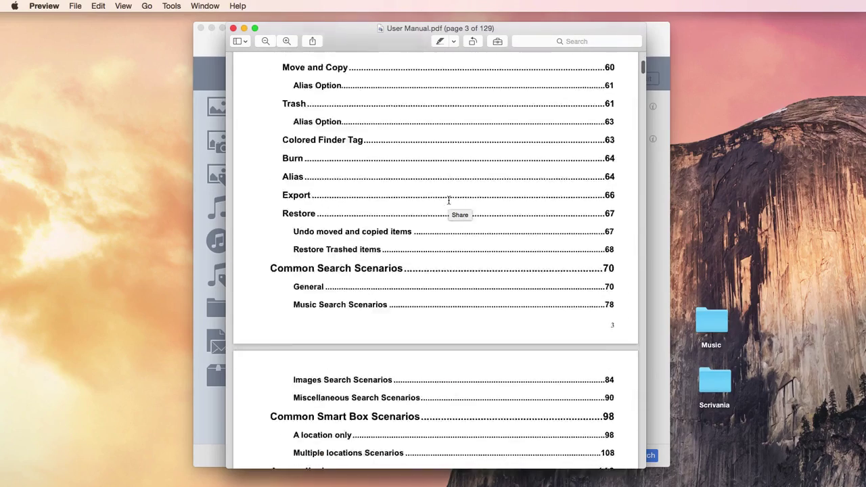
{"action": "key", "text": "super+q"}
{"action": "left_click", "coordinate": [254, 6]}
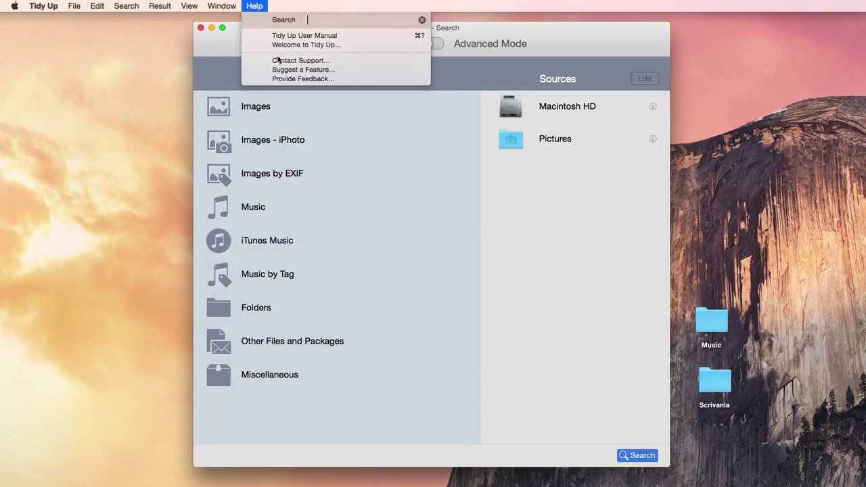
{"action": "left_click", "coordinate": [245, 4]}
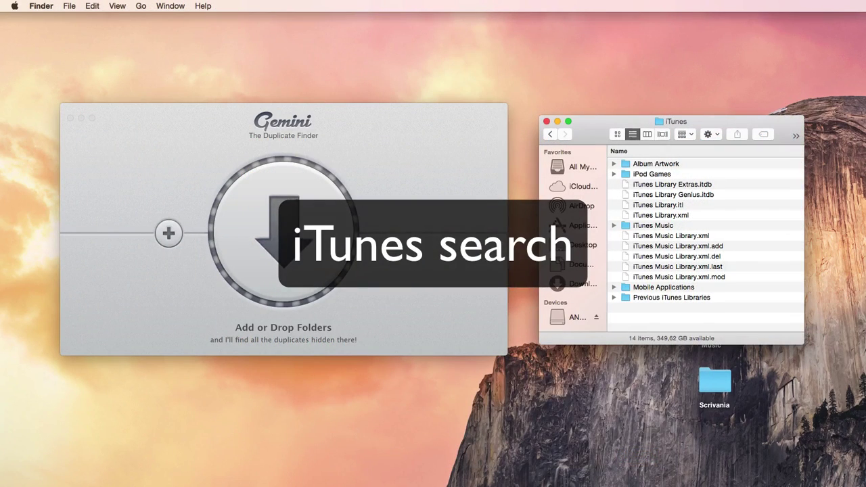
Switch to Gemini and scan the whole iTunes folder for duplicates
{"action": "left_click", "coordinate": [414, 118]}
{"action": "left_click_drag", "start_coordinate": [413, 118], "coordinate": [417, 117]}
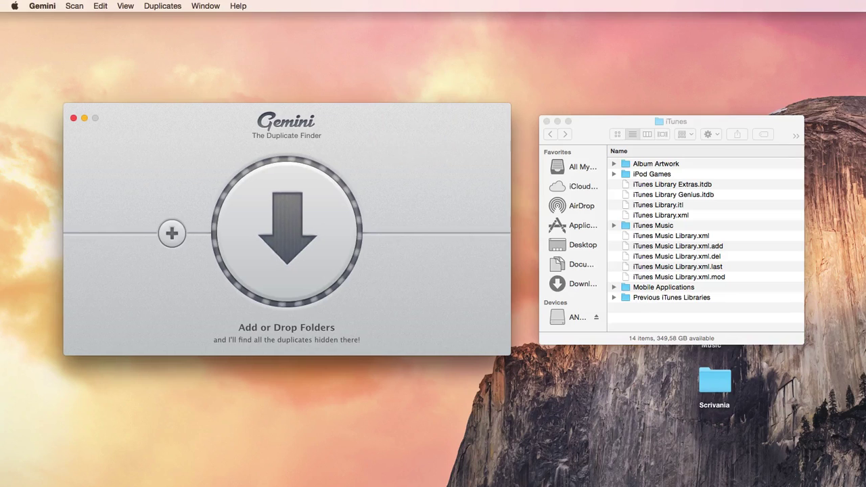
{"action": "left_click_drag", "start_coordinate": [658, 121], "coordinate": [291, 243]}
{"action": "left_click", "coordinate": [414, 236]}
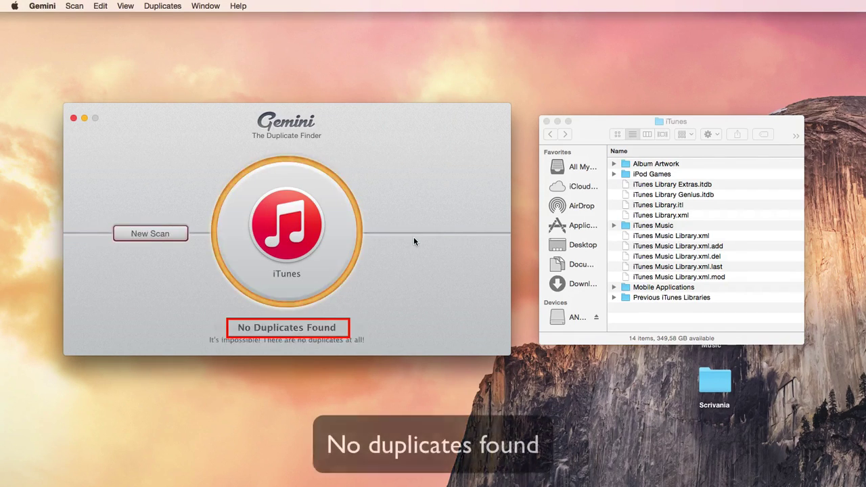
Start a new Gemini scan, and try to add the iTunes Library.xml file and the iTunes Music folder
{"action": "left_click", "coordinate": [172, 234]}
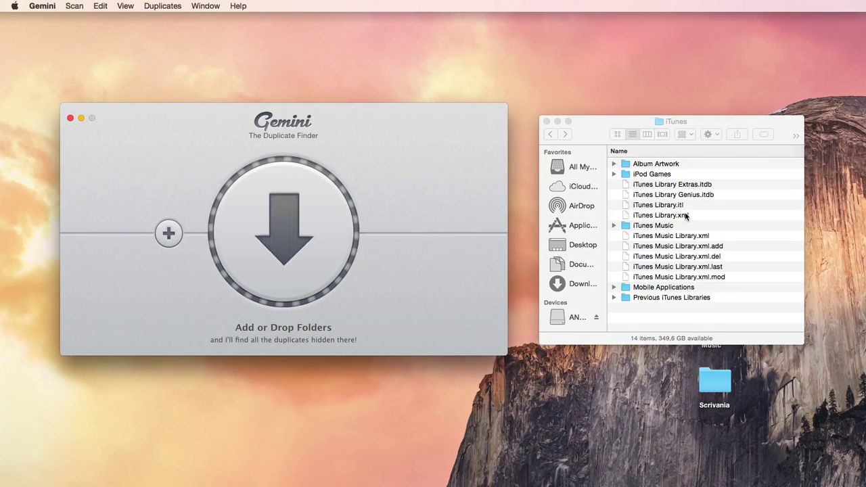
{"action": "left_click_drag", "start_coordinate": [661, 215], "coordinate": [285, 228]}
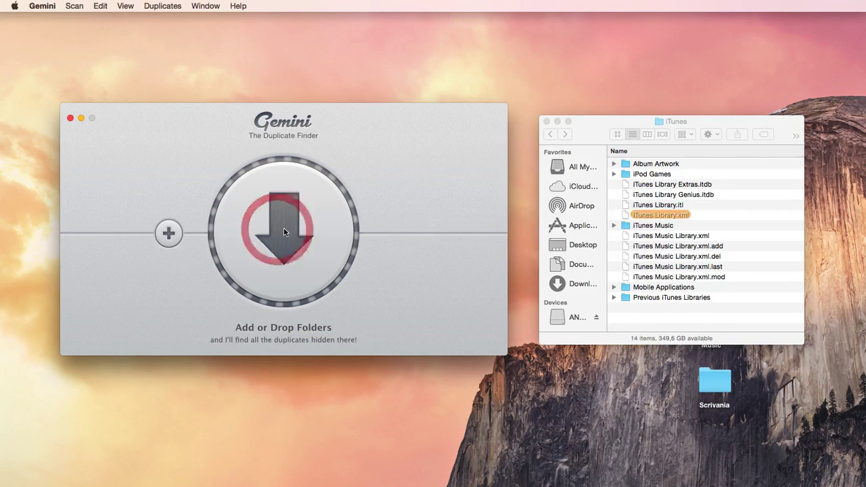
{"action": "left_click_drag", "start_coordinate": [662, 228], "coordinate": [306, 249]}
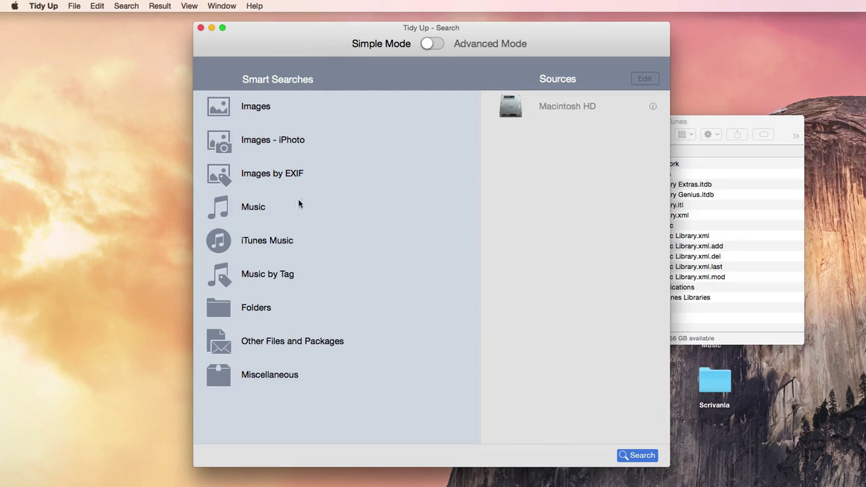
Search iTunes Music for duplicates by content only in Tidy Up, and expand the summary of all items found
{"action": "left_click", "coordinate": [284, 241]}
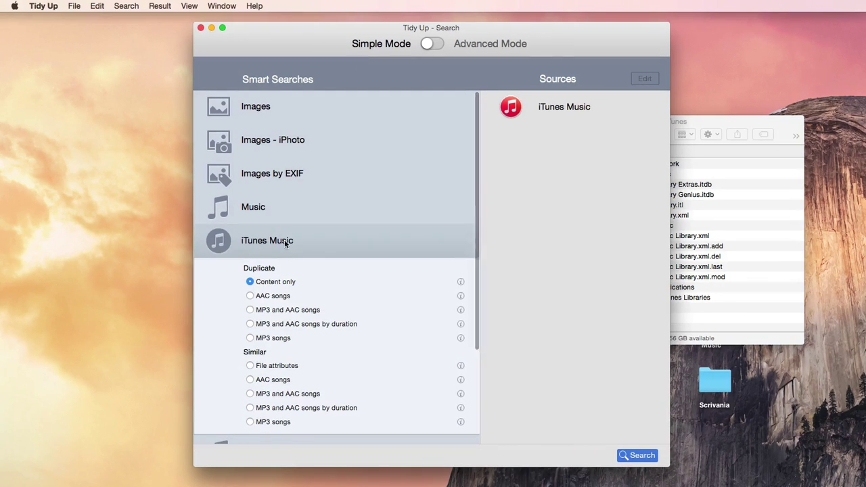
{"action": "left_click", "coordinate": [643, 457]}
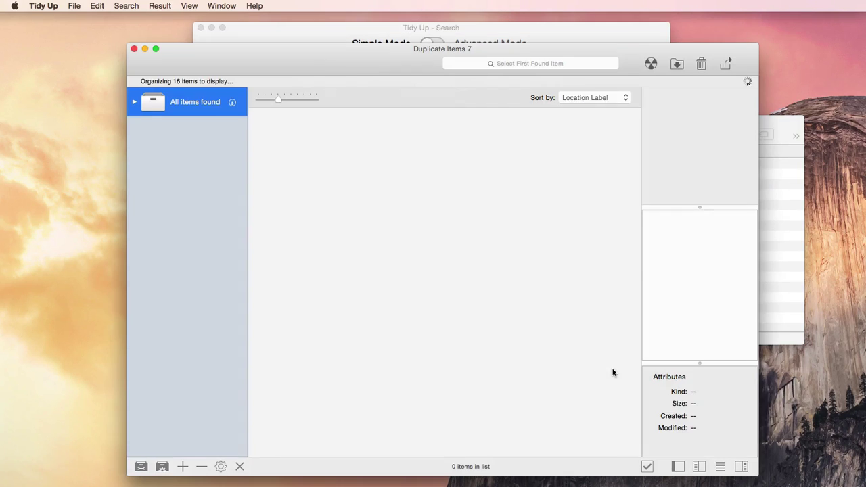
{"action": "left_click_drag", "start_coordinate": [388, 64], "coordinate": [391, 48]}
{"action": "left_click", "coordinate": [136, 84]}
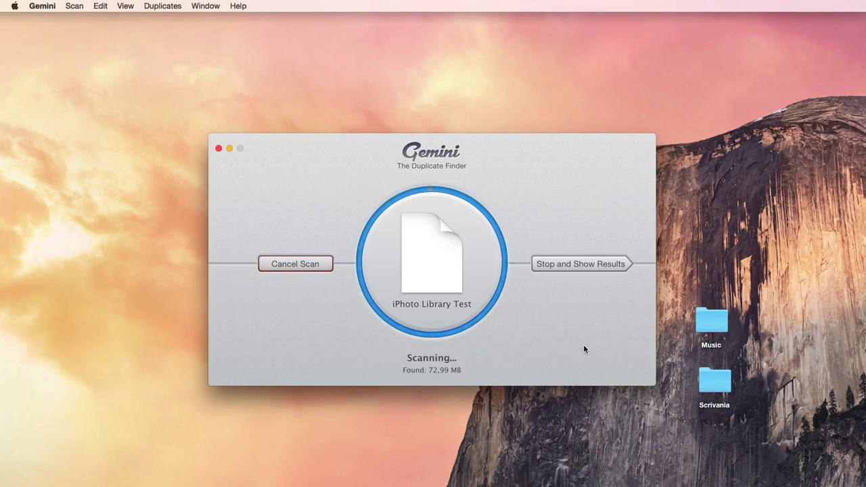
Show the results of Gemini's iPhoto Library Test scan, and run Tidy Up's Images - iPhoto content-only search using the Fastest comparison
{"action": "left_click", "coordinate": [571, 258]}
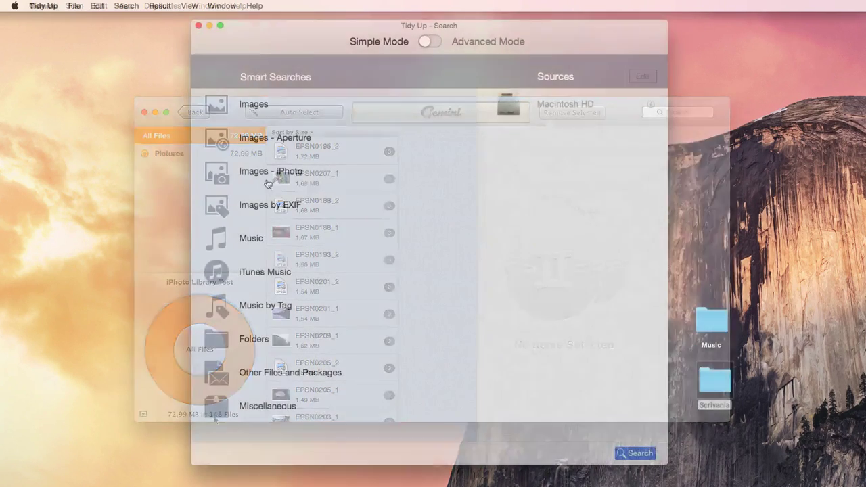
{"action": "left_click", "coordinate": [264, 178]}
{"action": "left_click", "coordinate": [635, 454]}
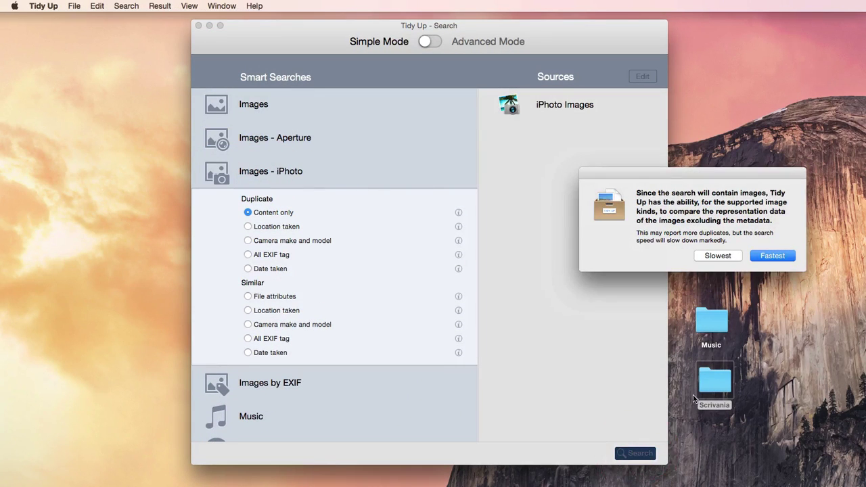
{"action": "left_click", "coordinate": [766, 255]}
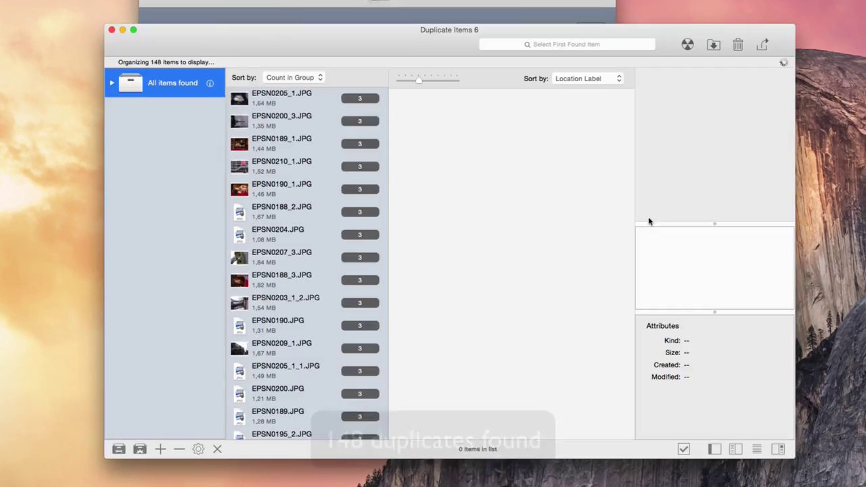
{"action": "left_click", "coordinate": [111, 83]}
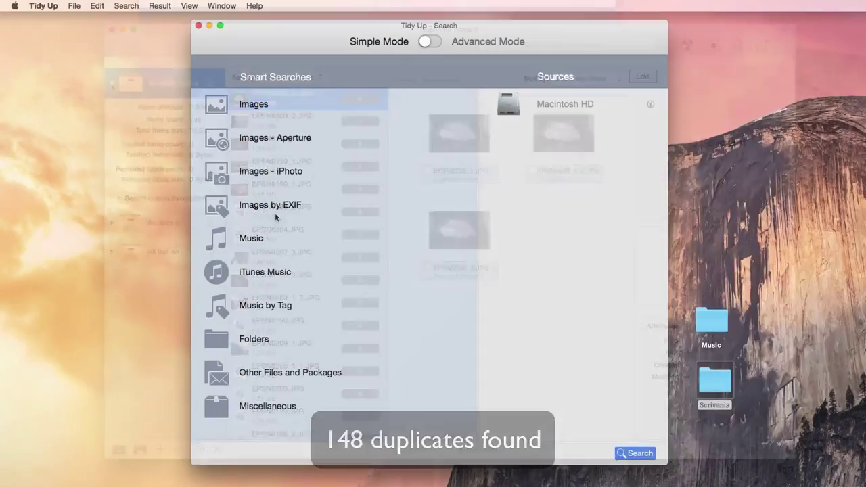
Run the Images - iPhoto content-only search again using the Slowest comparison
{"action": "left_click", "coordinate": [281, 173]}
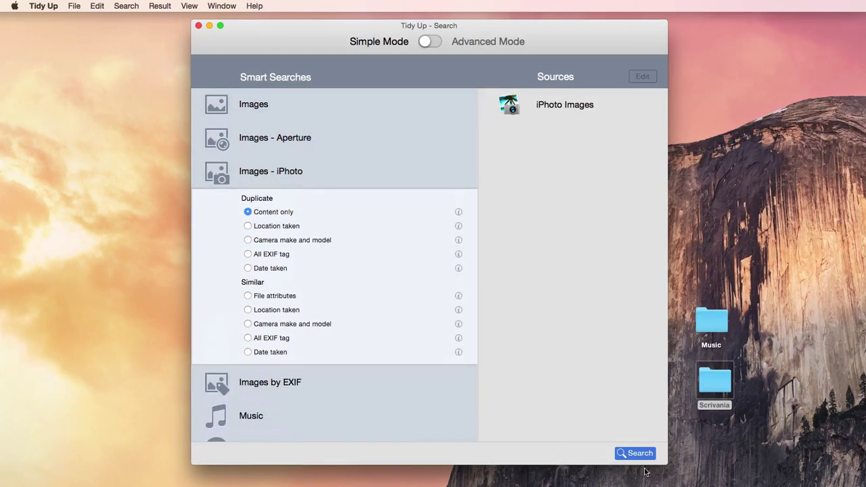
{"action": "left_click", "coordinate": [643, 455]}
{"action": "left_click", "coordinate": [714, 254]}
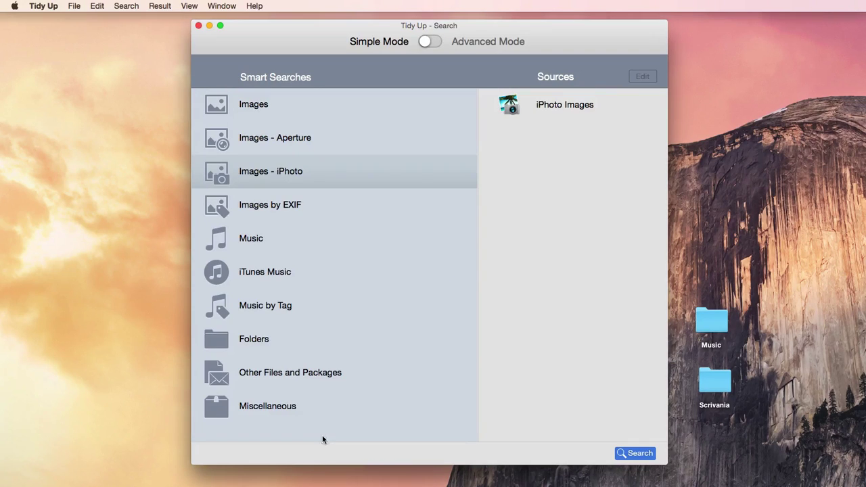
Look over the search options offered by the Folders smart search
{"action": "left_click", "coordinate": [263, 340]}
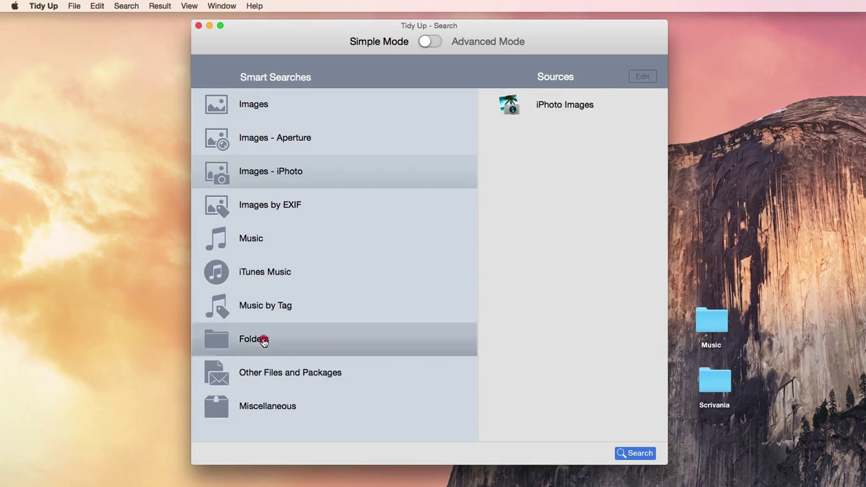
{"action": "scroll", "coordinate": [284, 379], "scroll_direction": "down", "scroll_amount": 5}
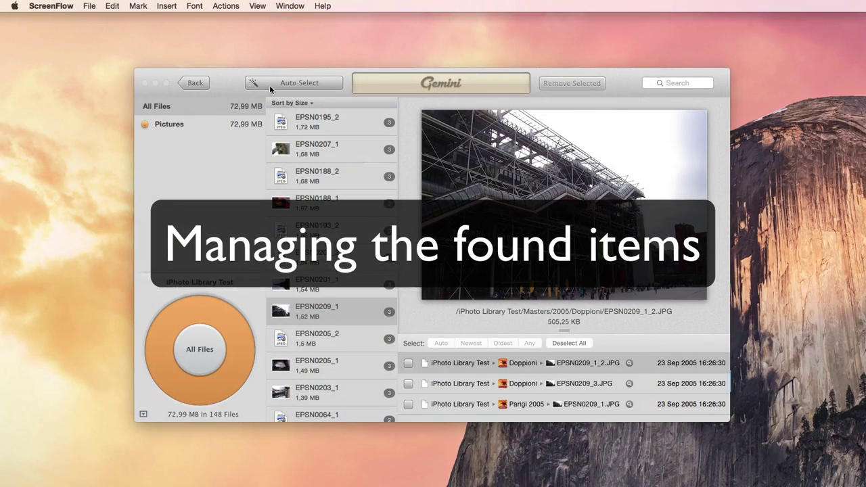
Try Auto Select on Gemini's iPhoto library results, and mark the duplicate copy EPSN0209_1_2.JPG
{"action": "left_click", "coordinate": [231, 75]}
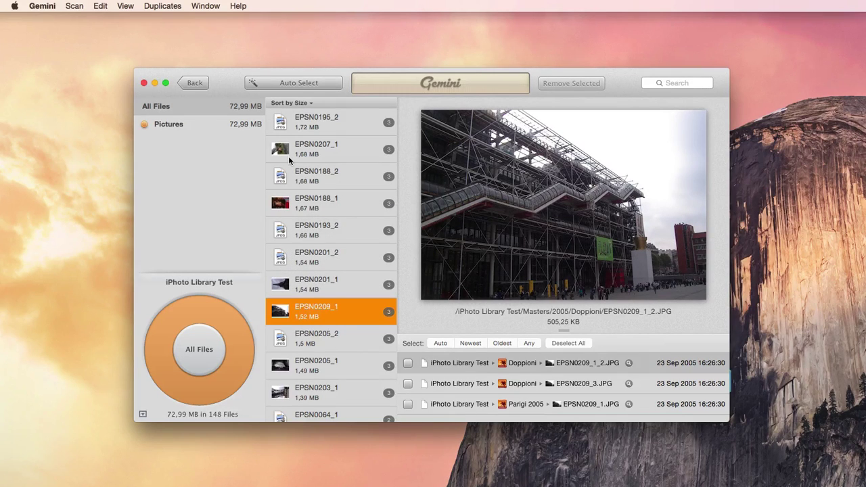
{"action": "left_click", "coordinate": [306, 83]}
{"action": "left_click", "coordinate": [308, 82]}
{"action": "left_click", "coordinate": [409, 364]}
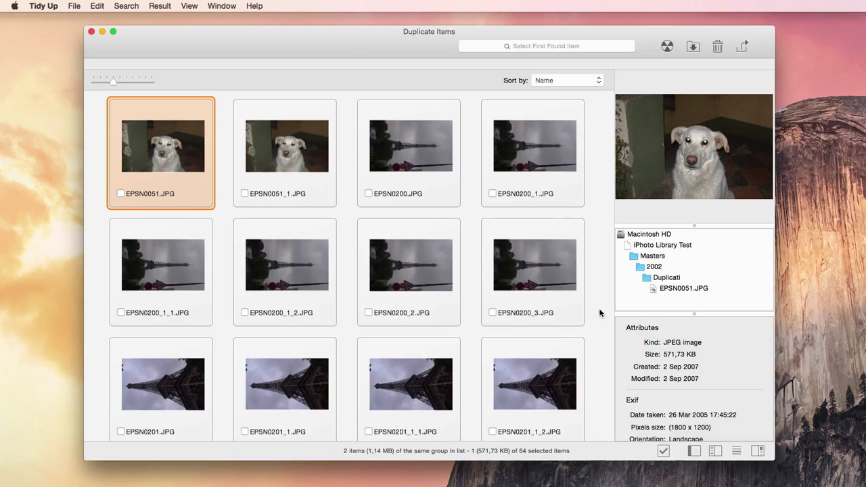
Show the duplicate groups and boxes in the Tidy Up results, previewing EPSN0201_3.JPG and trying the list view
{"action": "left_click", "coordinate": [716, 450]}
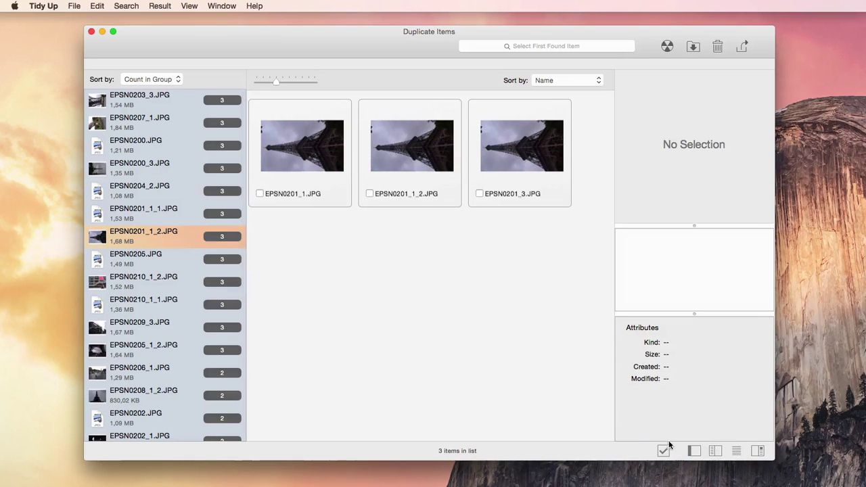
{"action": "left_click", "coordinate": [529, 145]}
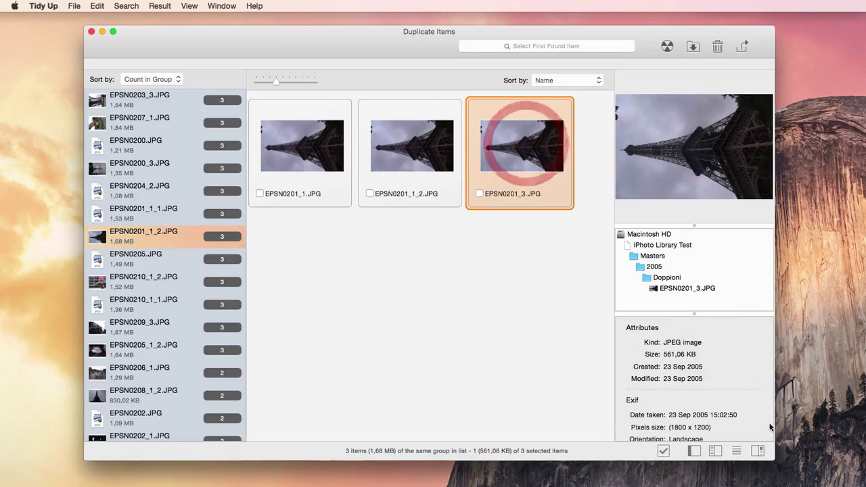
{"action": "left_click", "coordinate": [738, 450]}
{"action": "left_click", "coordinate": [738, 451]}
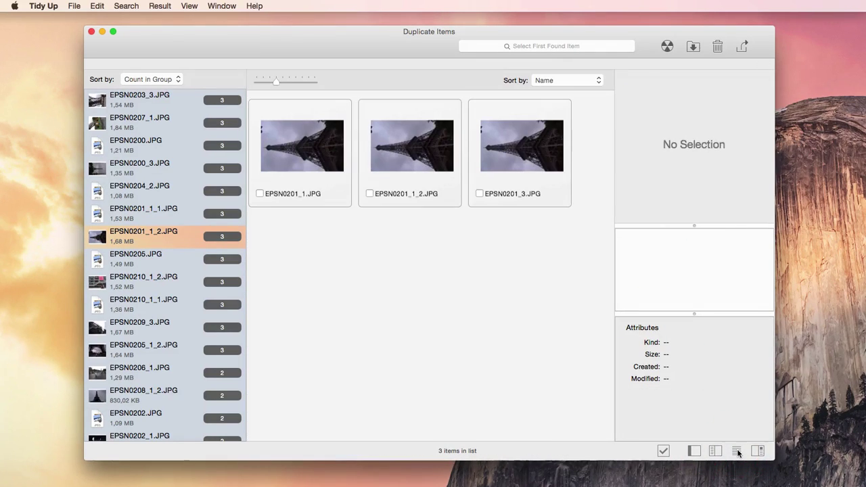
{"action": "left_click", "coordinate": [695, 451]}
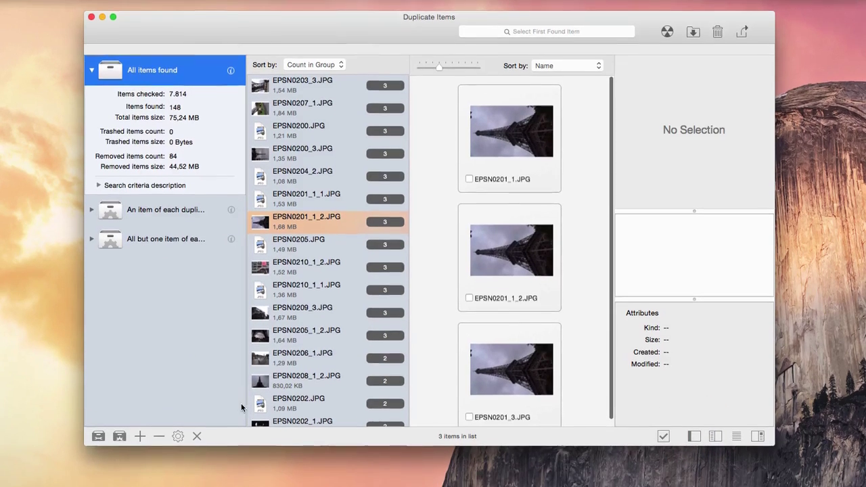
Look through the File Kind Boxes available for sorting the found items, and leave without adding one
{"action": "left_click", "coordinate": [140, 436]}
{"action": "mouse_move", "coordinate": [163, 448]}
{"action": "mouse_move", "coordinate": [239, 484]}
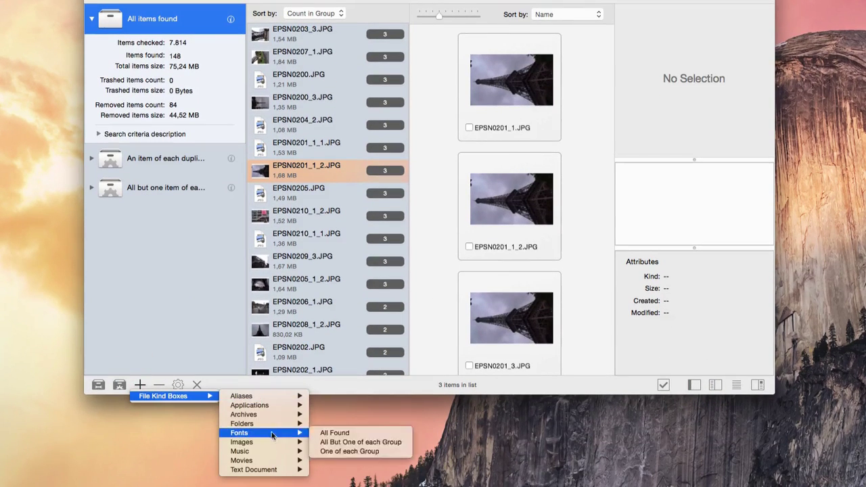
{"action": "mouse_move", "coordinate": [274, 456]}
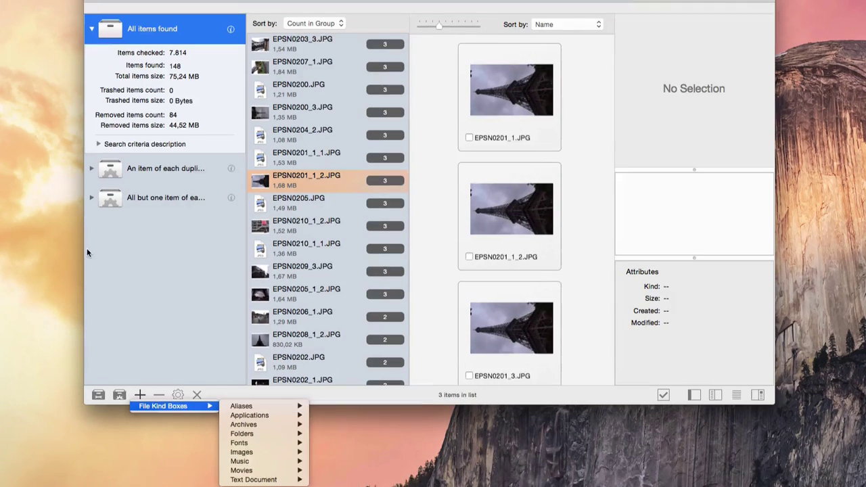
{"action": "left_click", "coordinate": [86, 238]}
Create a manual box and put the image EPSN0201_1_2.JPG into it
{"action": "left_click", "coordinate": [99, 451]}
{"action": "left_click_drag", "start_coordinate": [511, 264], "coordinate": [152, 285]}
Examine the criteria for a new smart box, including Location, and close the sheet without creating the box
{"action": "left_click", "coordinate": [119, 451]}
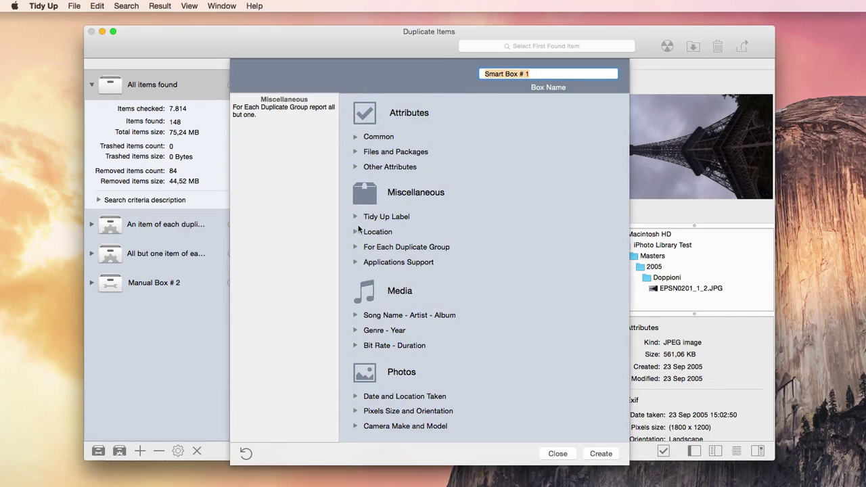
{"action": "left_click", "coordinate": [356, 232]}
{"action": "left_click", "coordinate": [357, 233]}
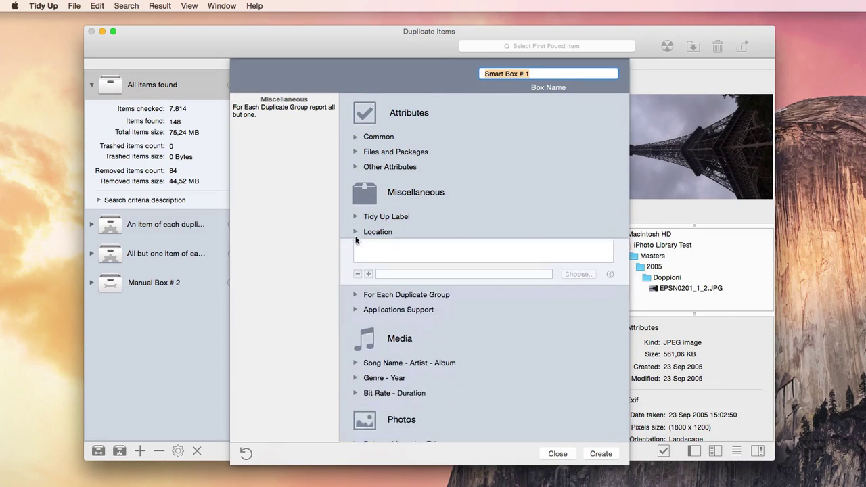
{"action": "left_click", "coordinate": [559, 455]}
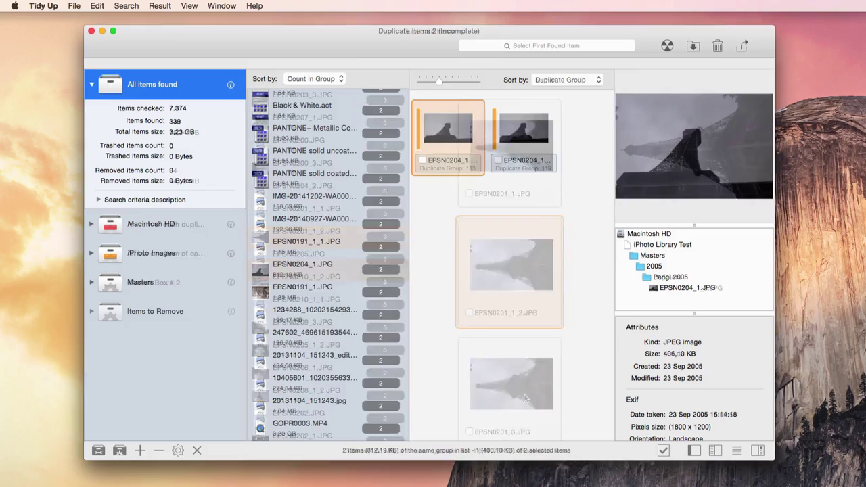
View the contents of the Items to Remove box, and autocheck the duplicates in All items found
{"action": "left_click", "coordinate": [175, 317]}
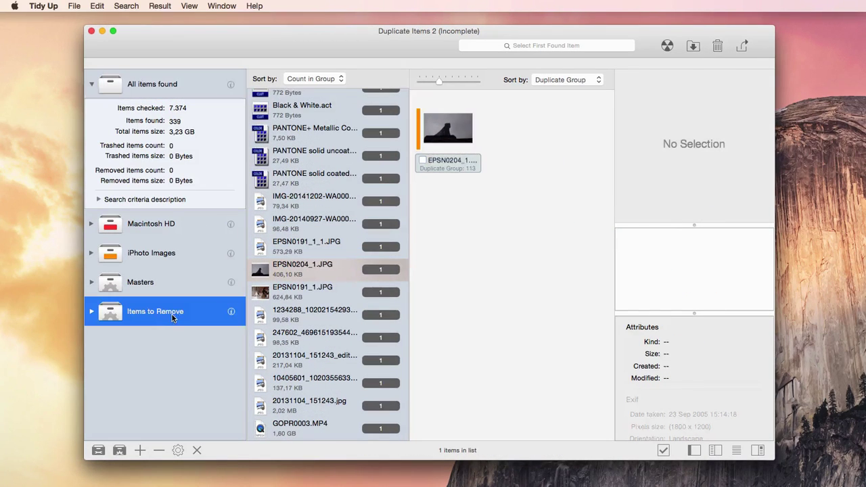
{"action": "left_click", "coordinate": [178, 90]}
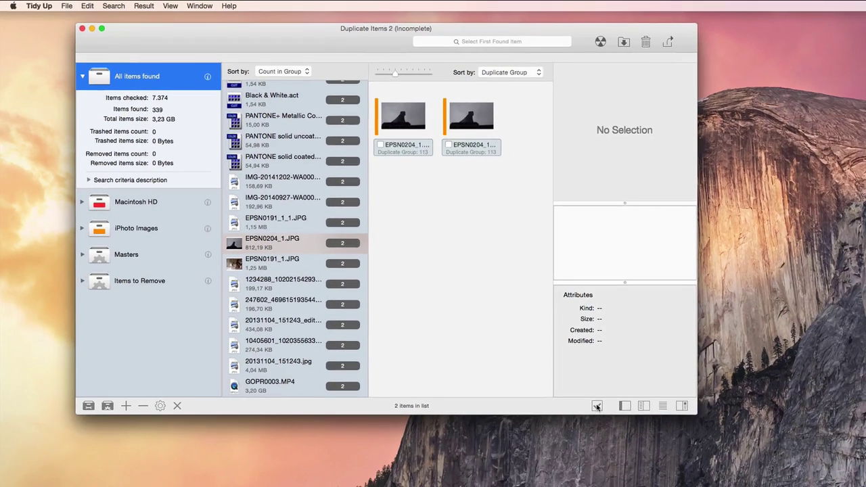
{"action": "left_click", "coordinate": [663, 451]}
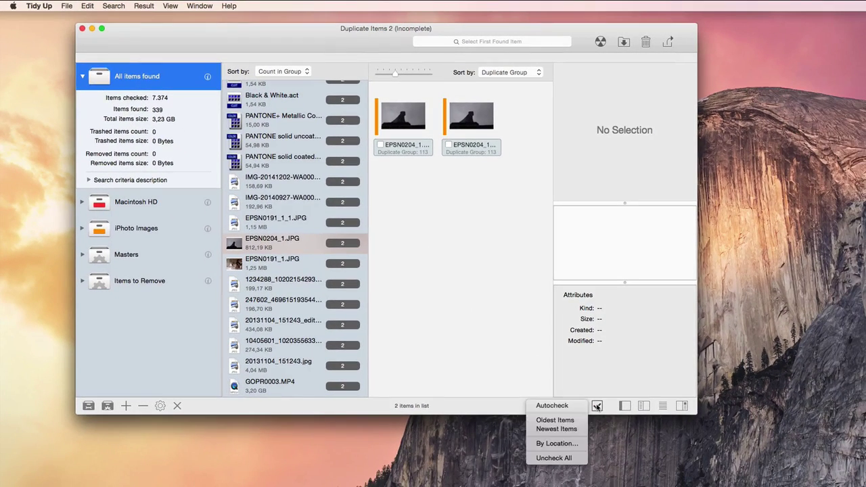
{"action": "left_click", "coordinate": [552, 406]}
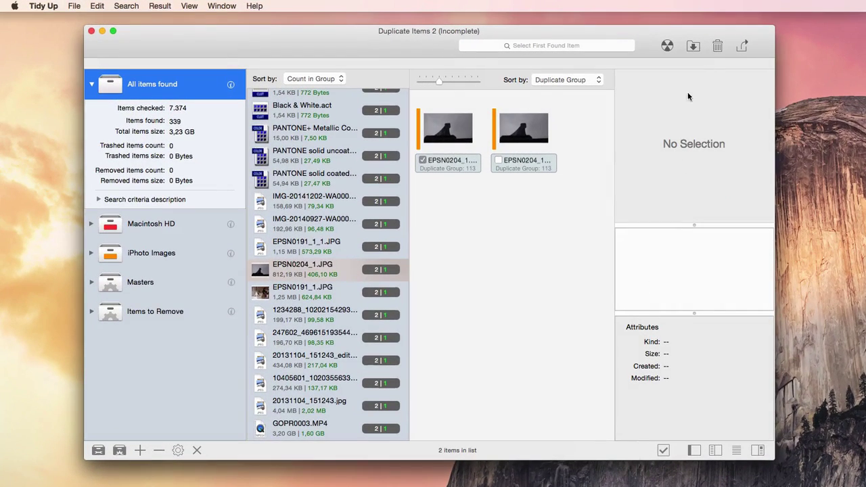
Review the trash options for All items found, try substituting the trashed items with aliases, and close without trashing anything
{"action": "left_click", "coordinate": [717, 47]}
{"action": "left_click", "coordinate": [717, 47]}
{"action": "left_click", "coordinate": [716, 47]}
{"action": "left_click", "coordinate": [711, 47]}
{"action": "left_click", "coordinate": [713, 45]}
{"action": "left_click", "coordinate": [745, 67]}
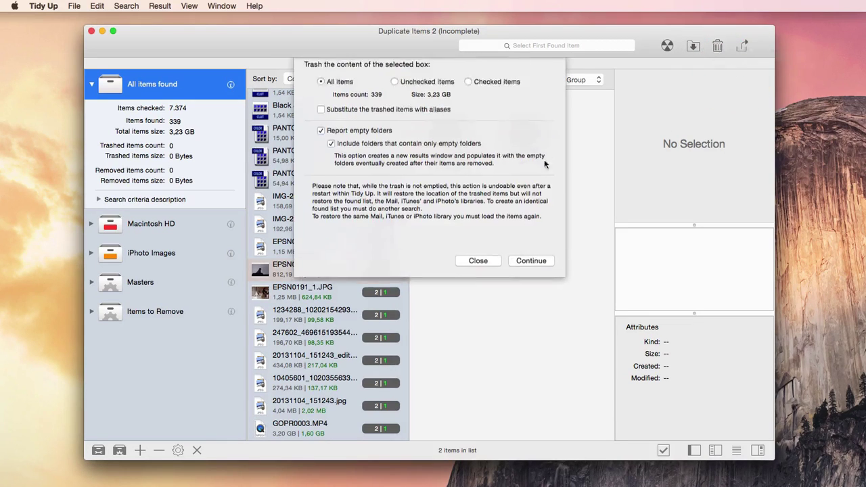
{"action": "left_click", "coordinate": [321, 117]}
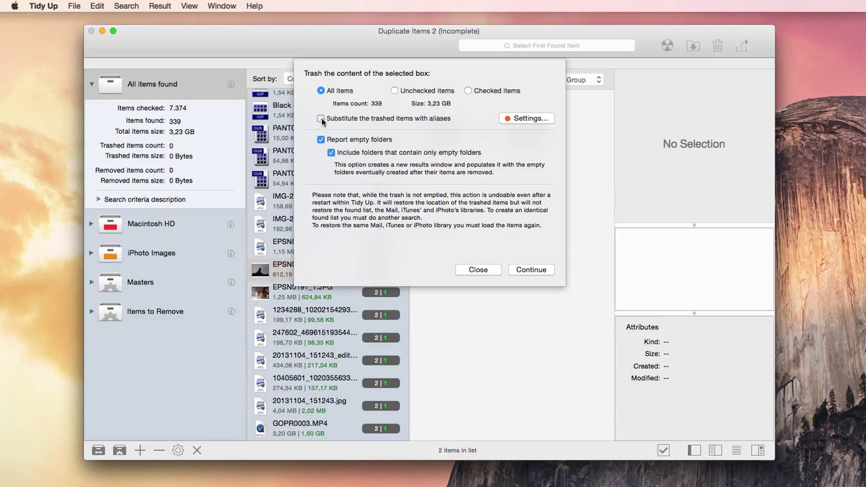
{"action": "left_click", "coordinate": [470, 272]}
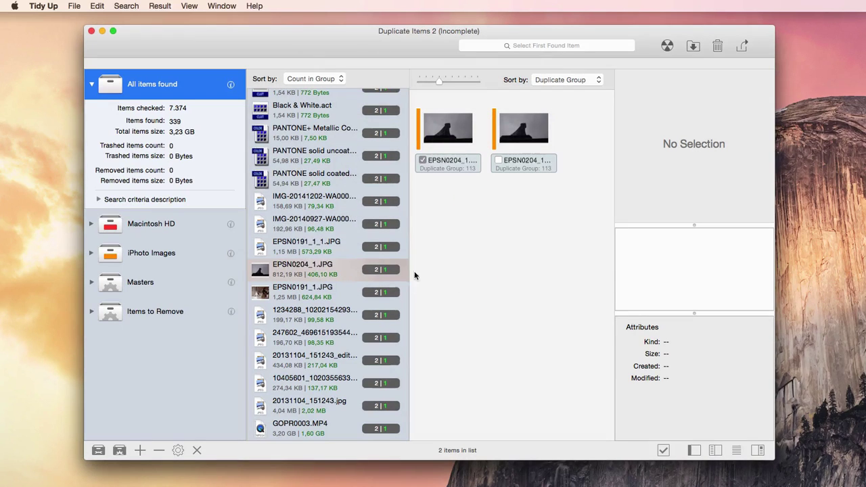
Open Restore Trashed to examine the list of restorable items, and close it without restoring any
{"action": "left_click", "coordinate": [96, 7]}
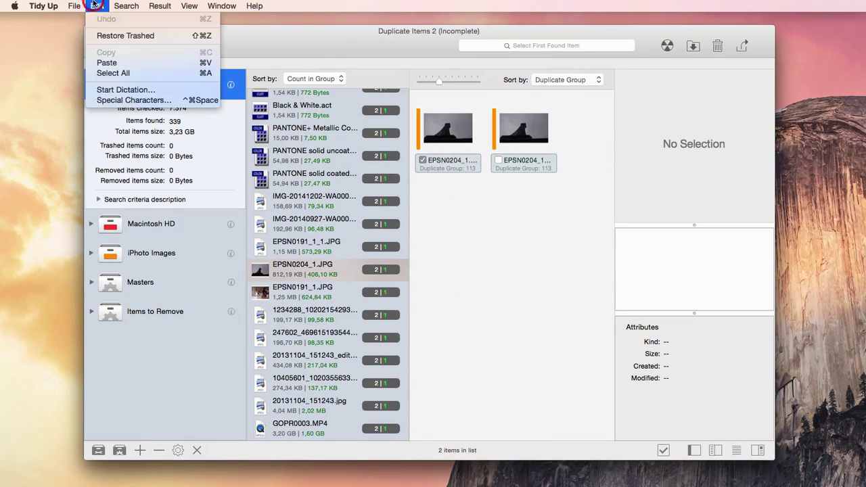
{"action": "left_click", "coordinate": [178, 36]}
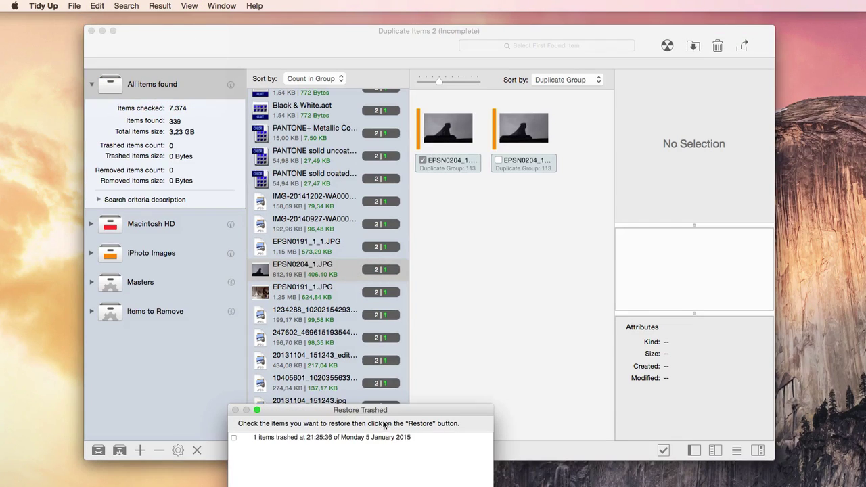
{"action": "left_click_drag", "start_coordinate": [379, 407], "coordinate": [432, 183]}
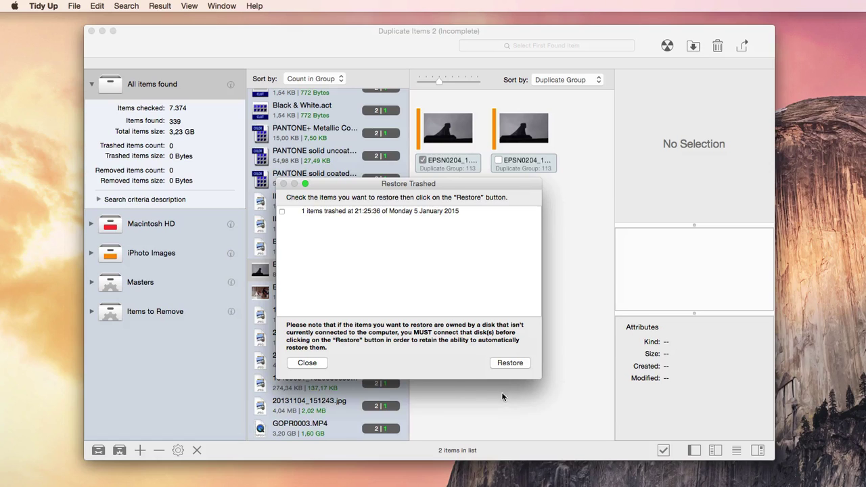
{"action": "left_click", "coordinate": [306, 364]}
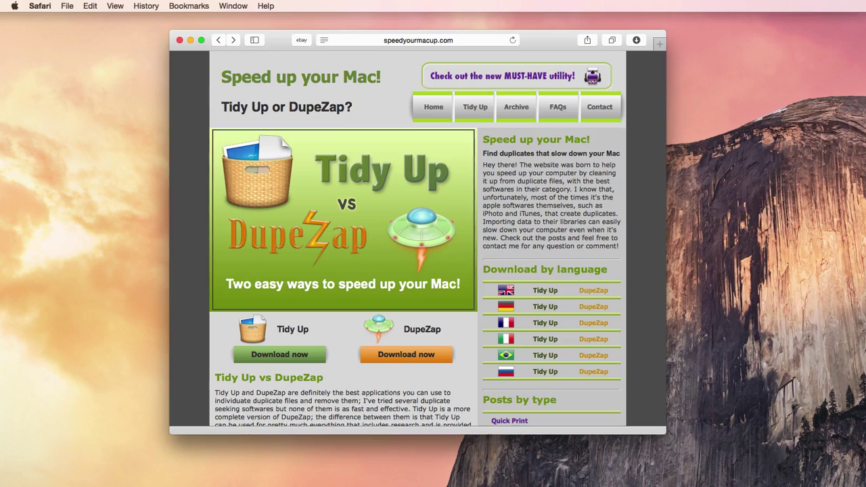
Browse the speedyourmacup.com home page in Safari, open its Remove Duplicates posts, and skim the Tidy Up feature list
{"action": "scroll", "coordinate": [507, 378], "scroll_direction": "down", "scroll_amount": 3}
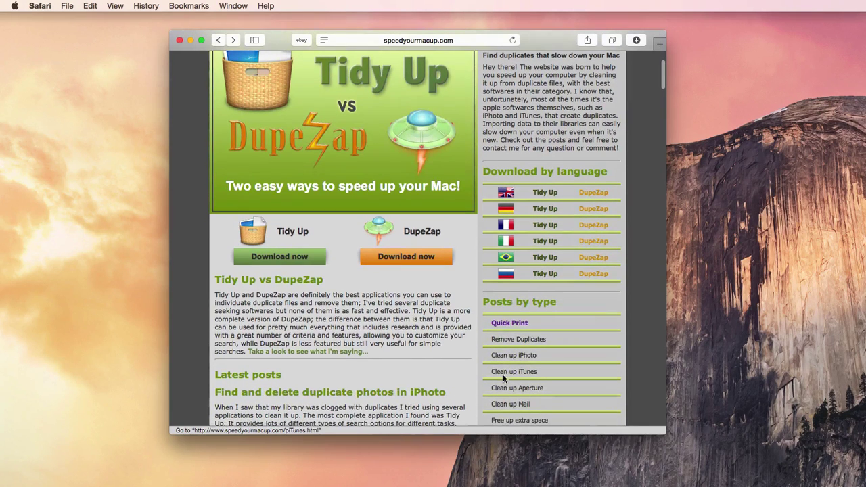
{"action": "left_click", "coordinate": [506, 340]}
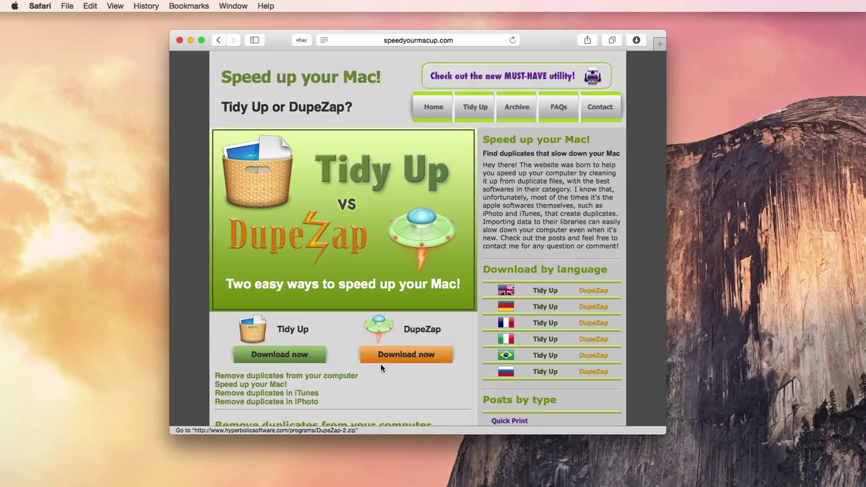
{"action": "scroll", "coordinate": [380, 364], "scroll_direction": "down", "scroll_amount": 3}
{"action": "scroll", "coordinate": [380, 365], "scroll_direction": "down", "scroll_amount": 5}
{"action": "scroll", "coordinate": [381, 365], "scroll_direction": "up", "scroll_amount": 10}
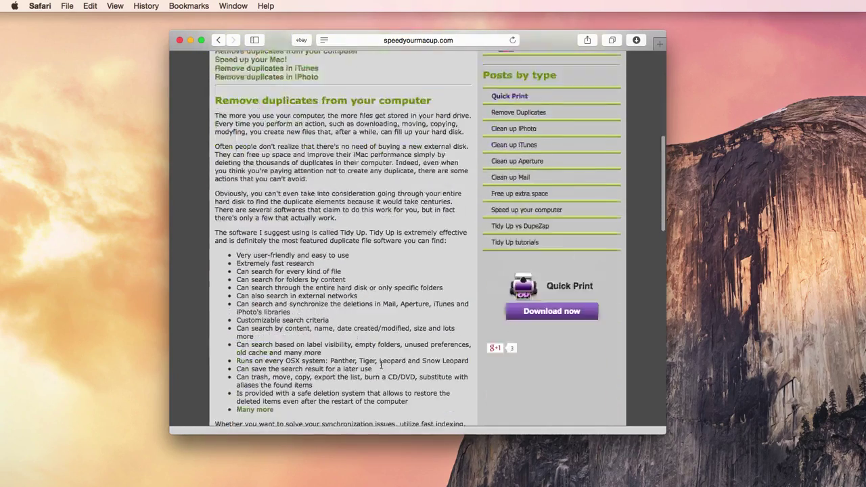